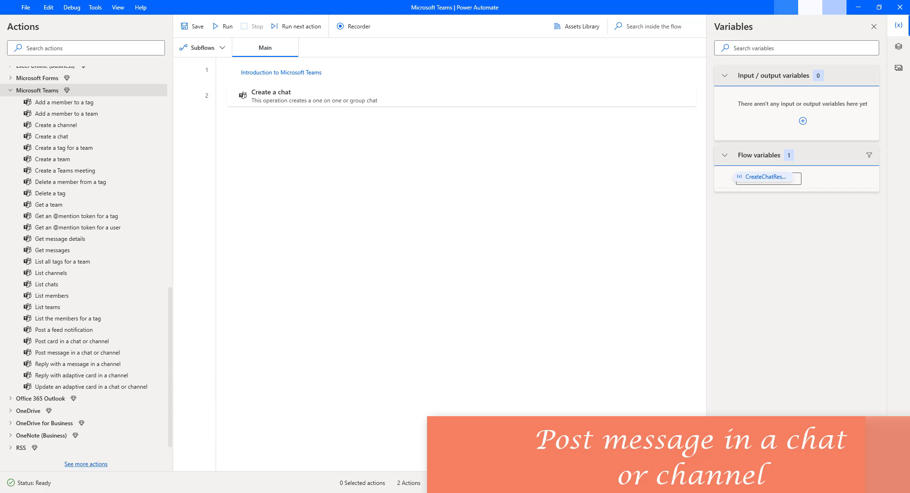
# Step: Switch to Microsoft Teams and send the message "Hi Team" in the Administrator Discussion group chat
pyautogui.click(151, 492)
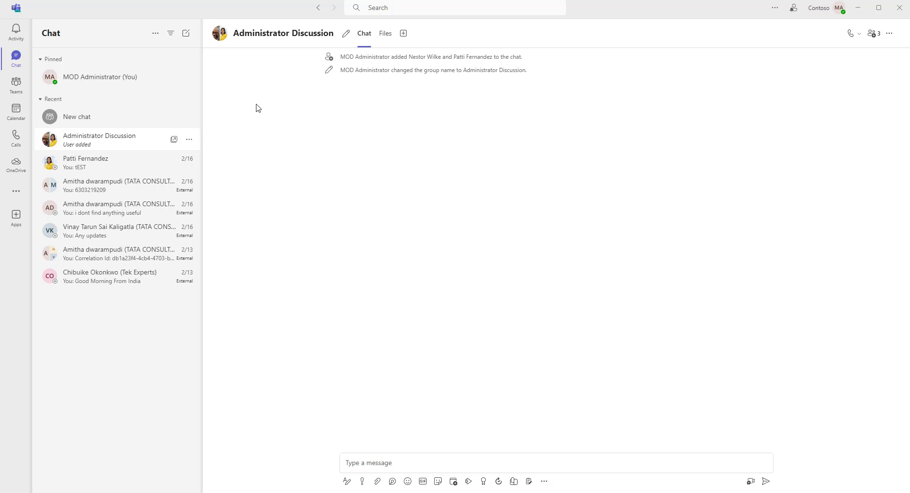
pyautogui.click(482, 462)
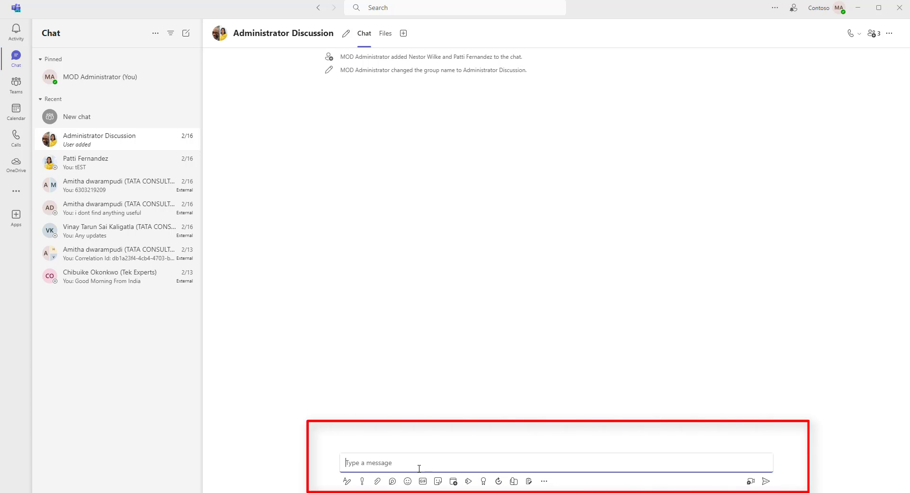
pyautogui.write('Hi Team')
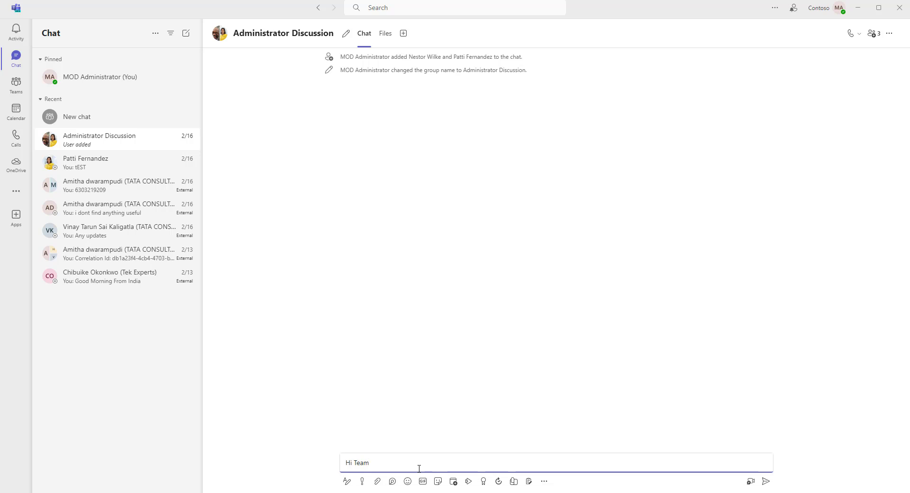
pyautogui.click(766, 482)
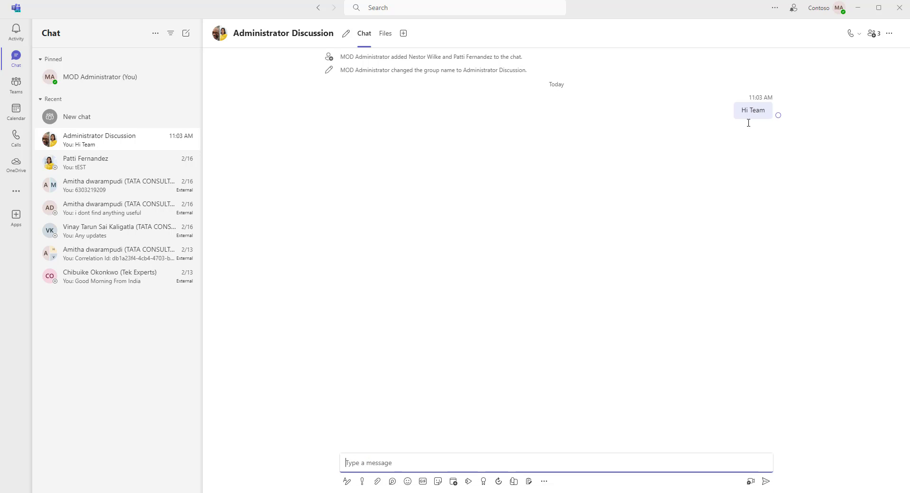
pyautogui.moveTo(755, 107)
# Step: Switch to Power Automate and add a Post message in a chat or channel action after Create a chat, using connection reference Cr7b24b_shared_teams_04e9543e
pyautogui.hotkey('alt', 'Tab')
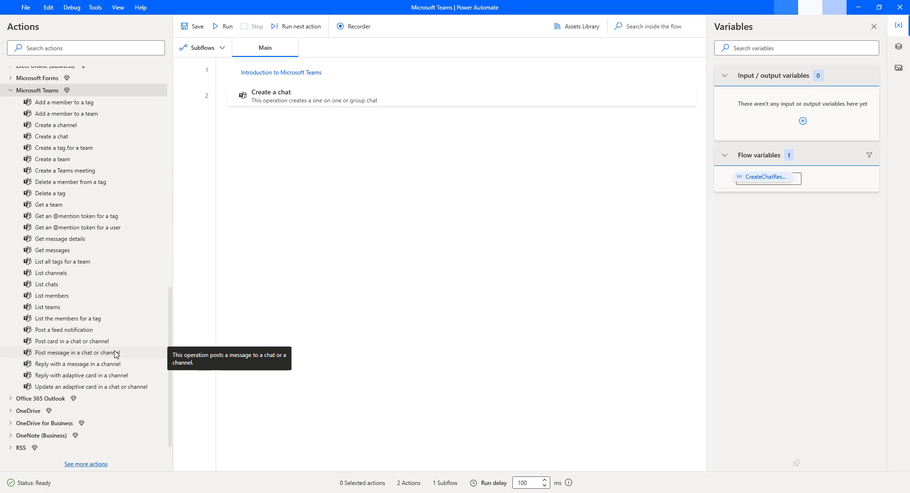
pyautogui.moveTo(115, 354); pyautogui.dragTo(295, 192)
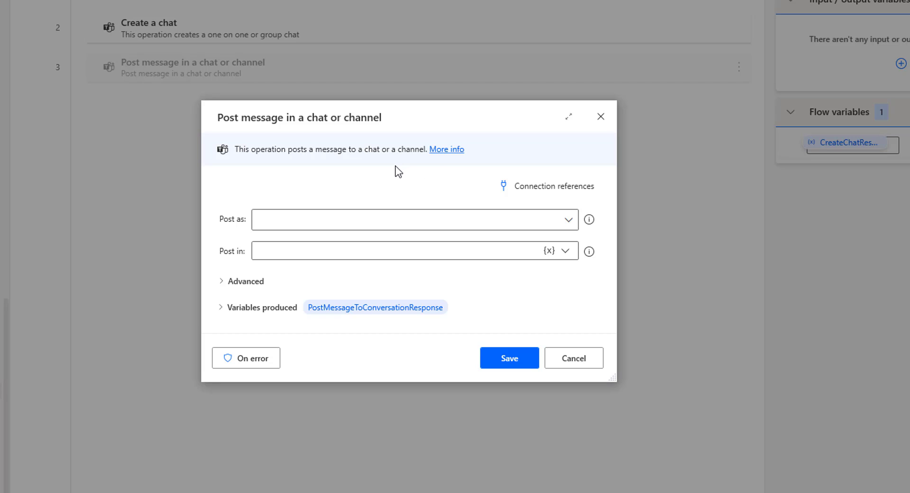
pyautogui.click(550, 191)
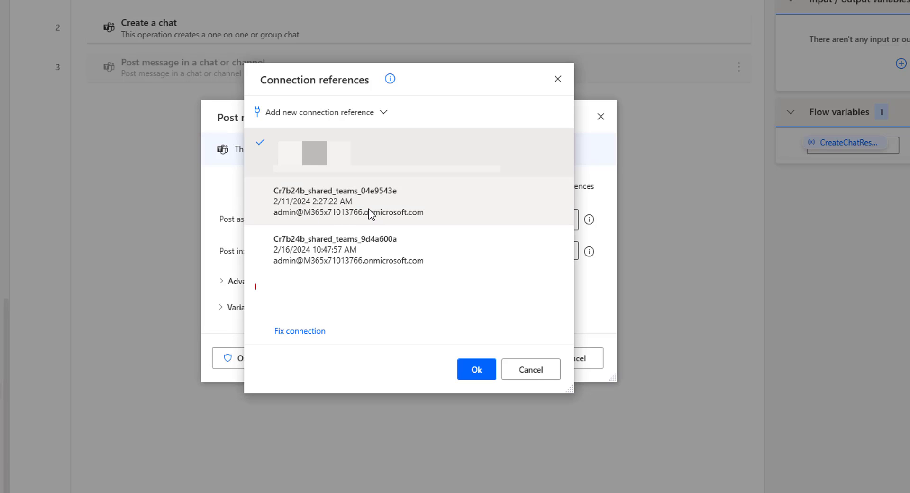
pyautogui.click(485, 214)
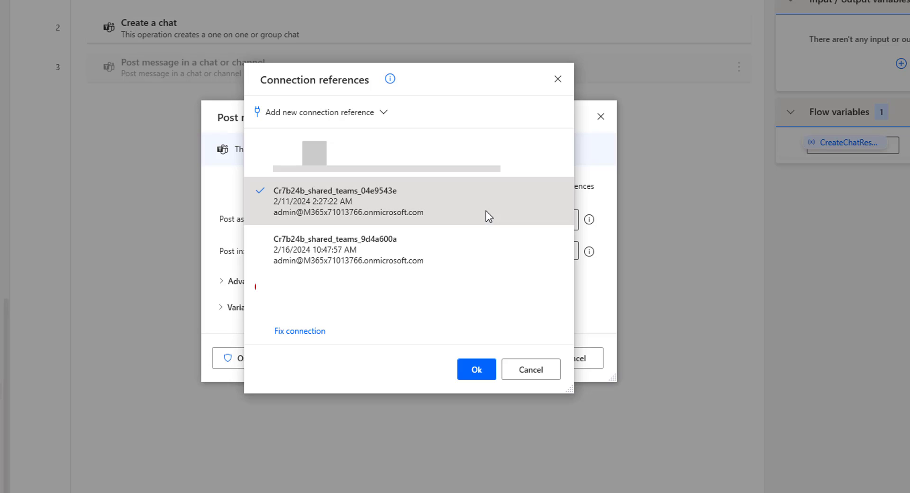
pyautogui.click(476, 372)
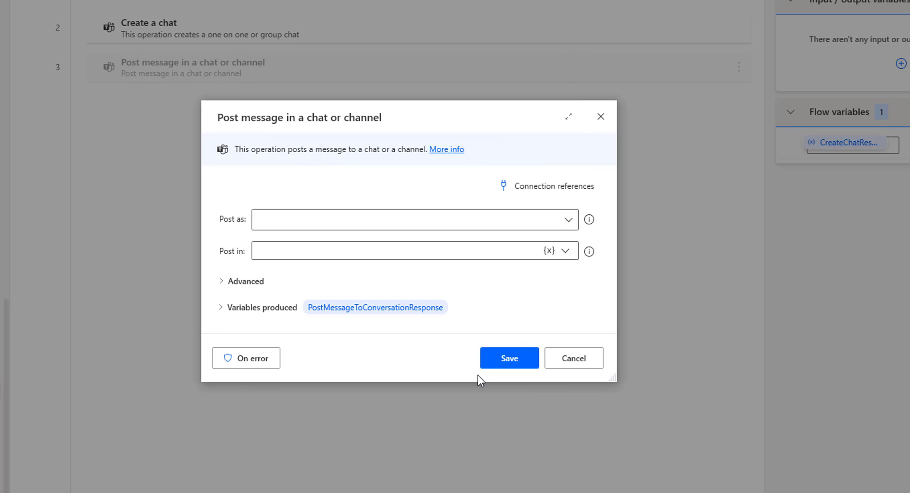
# Step: Configure the action to post as User in a Group chat, choosing Administrator Discussion as the group chat
pyautogui.click(568, 223)
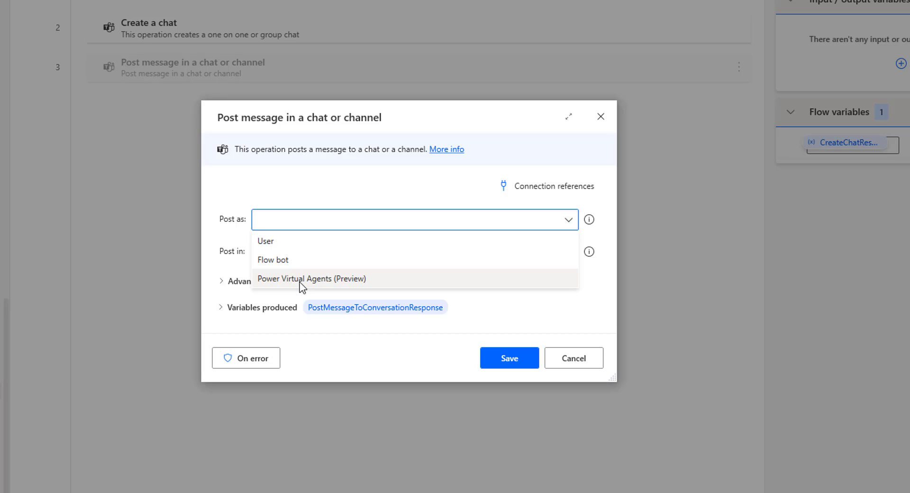
pyautogui.click(286, 242)
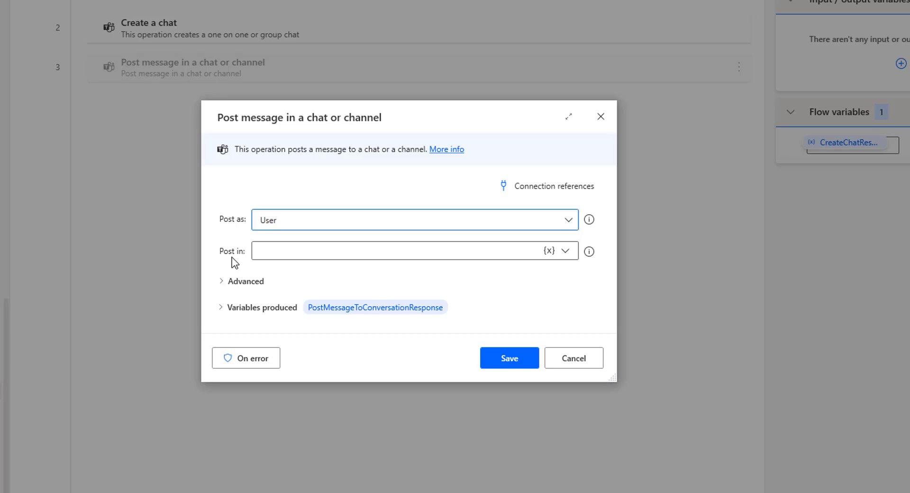
pyautogui.click(561, 252)
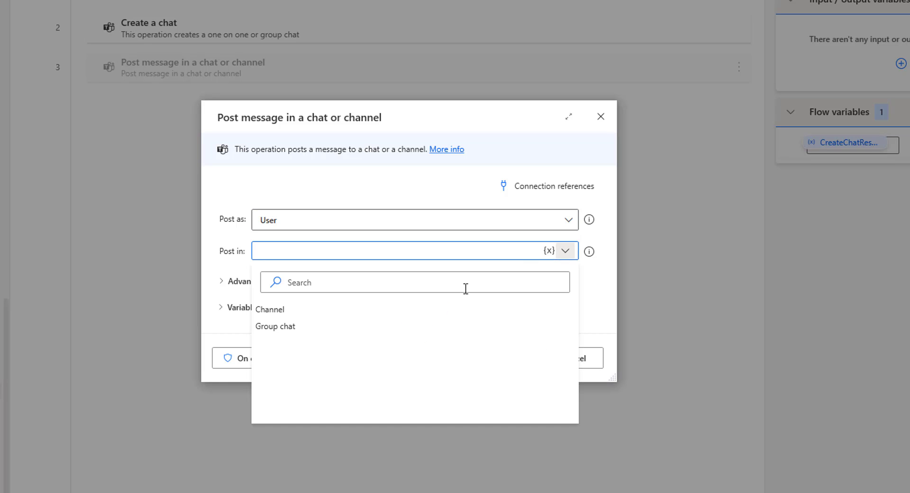
pyautogui.click(308, 327)
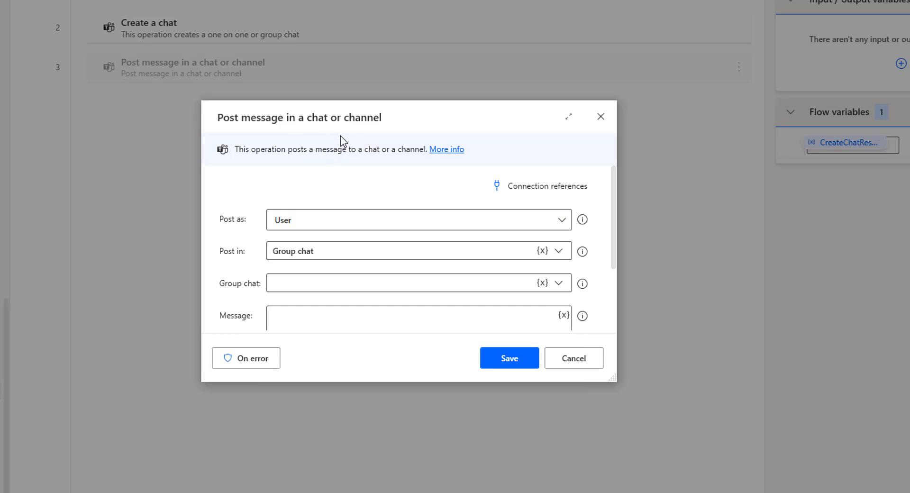
pyautogui.scroll(-2, 362, 232)
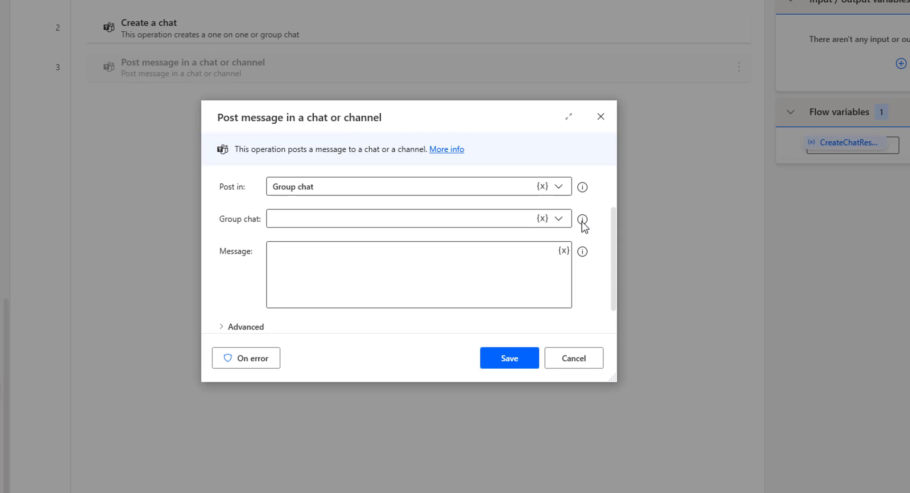
pyautogui.click(559, 218)
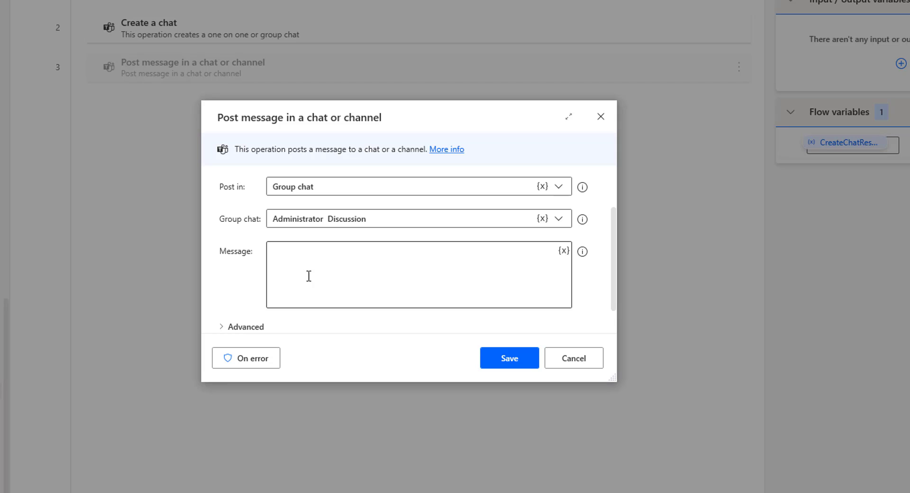
# Step: Enter the message "Hello World !!! welcome to Administrator Team", review the advanced options and save the action
pyautogui.click(309, 276)
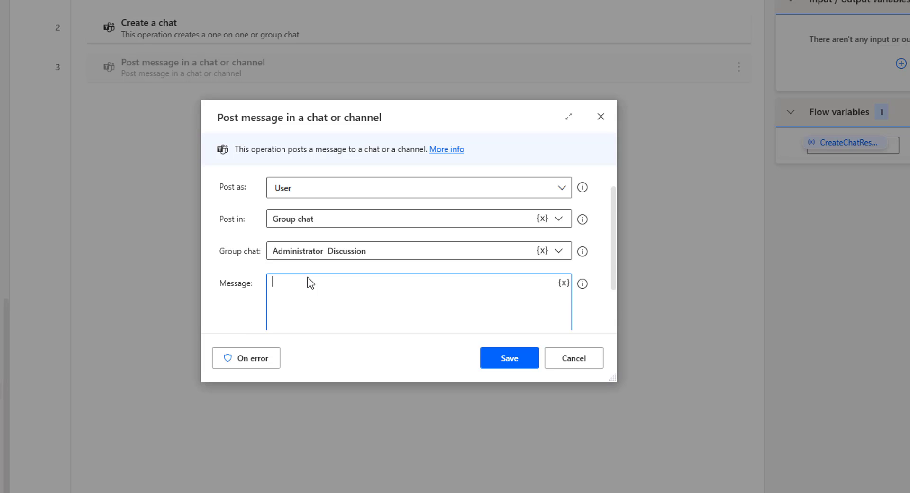
pyautogui.scroll(-2, 312, 280)
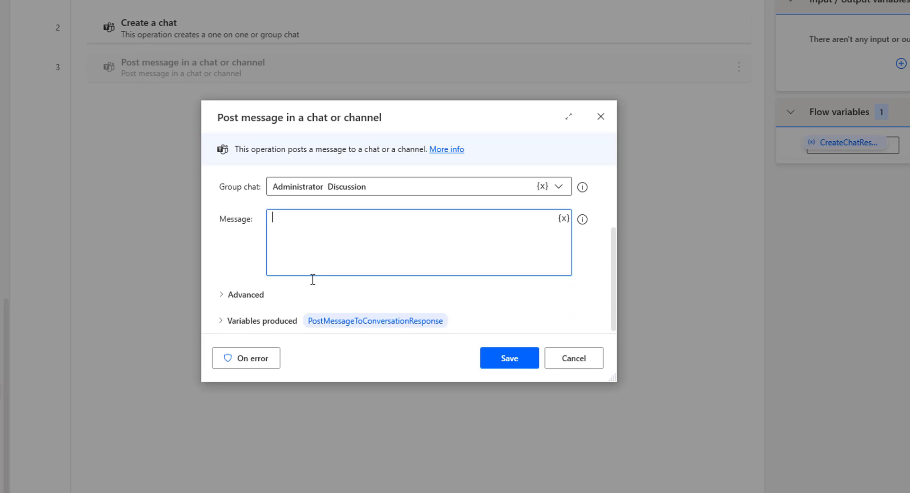
pyautogui.write('Hello World !!! welcome to Adminis')
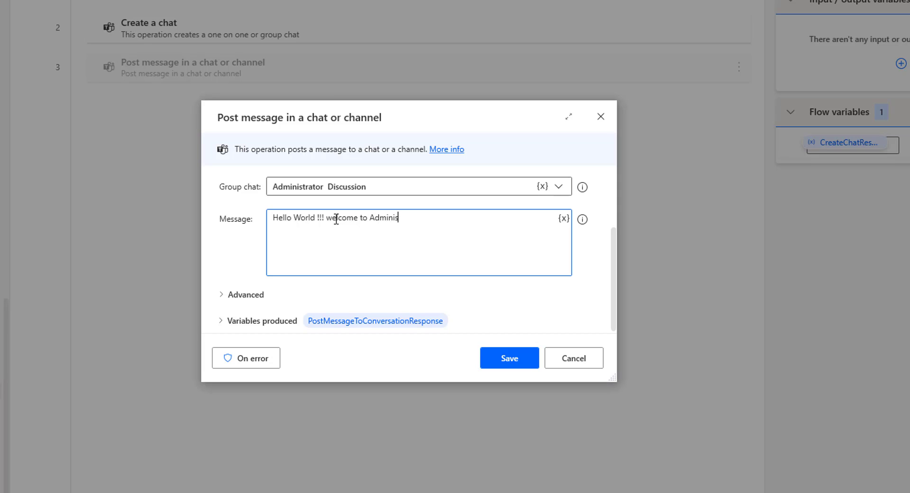
pyautogui.write('trator Team')
pyautogui.click(223, 296)
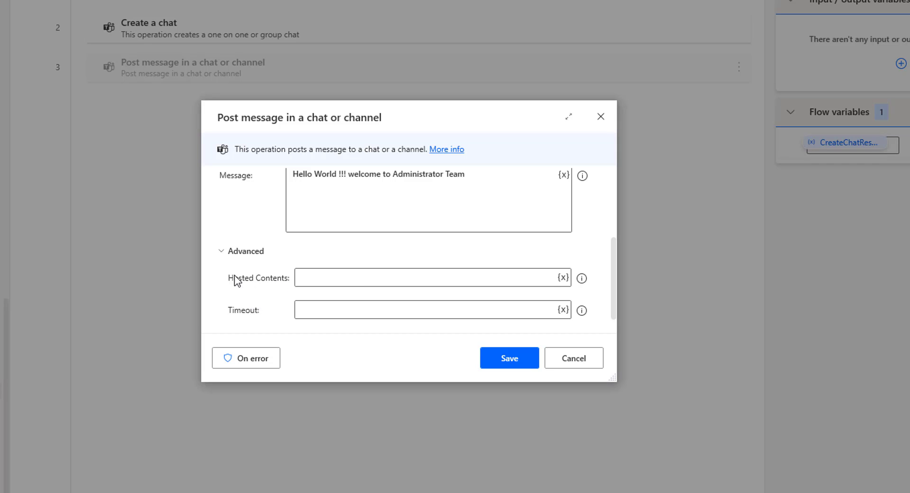
pyautogui.click(221, 252)
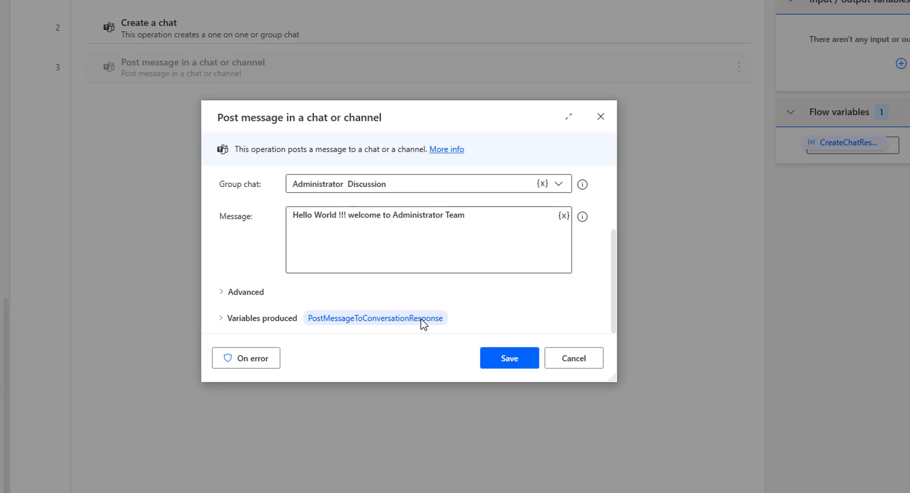
pyautogui.click(510, 357)
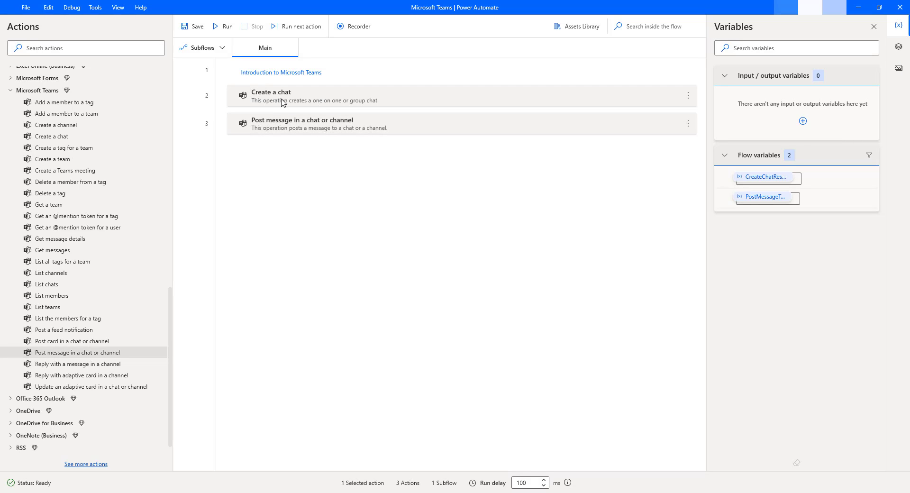
# Step: Check the Administrator Discussion chat in Microsoft Teams, then return to Power Automate and run the flow
pyautogui.click(293, 121)
pyautogui.click(150, 457)
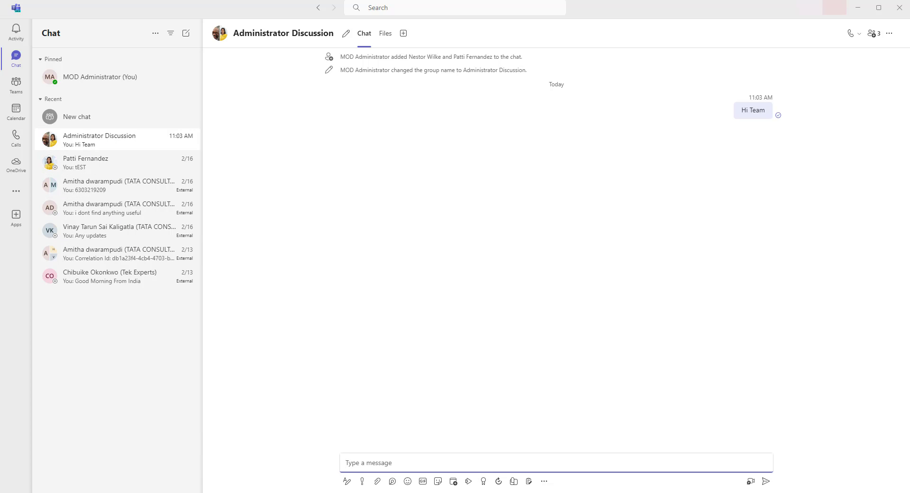
pyautogui.click(230, 469)
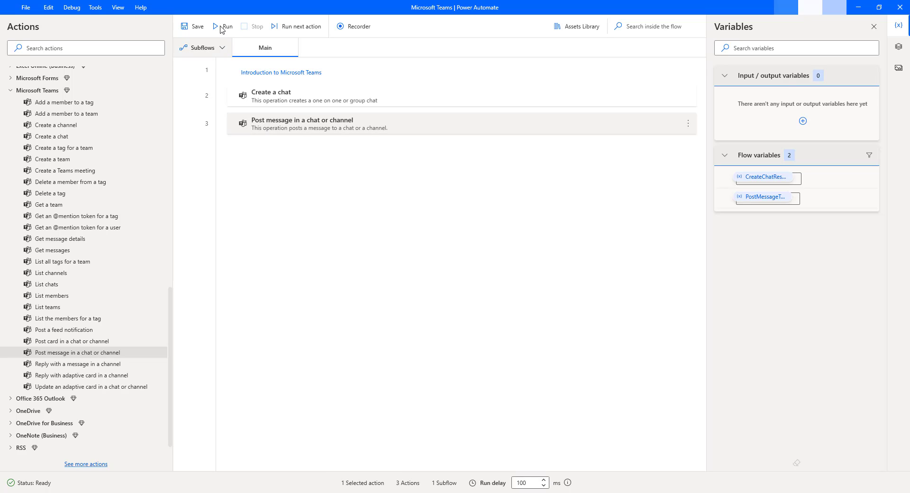
pyautogui.click(221, 29)
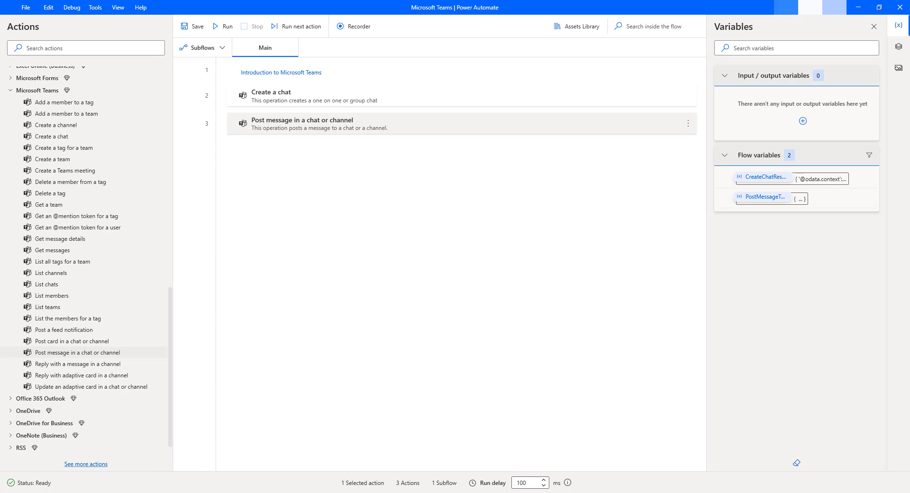
# Step: Switch to Microsoft Teams and check the Administrator Discussion chat for the message posted by the flow
pyautogui.moveTo(151, 492)
pyautogui.click(175, 461)
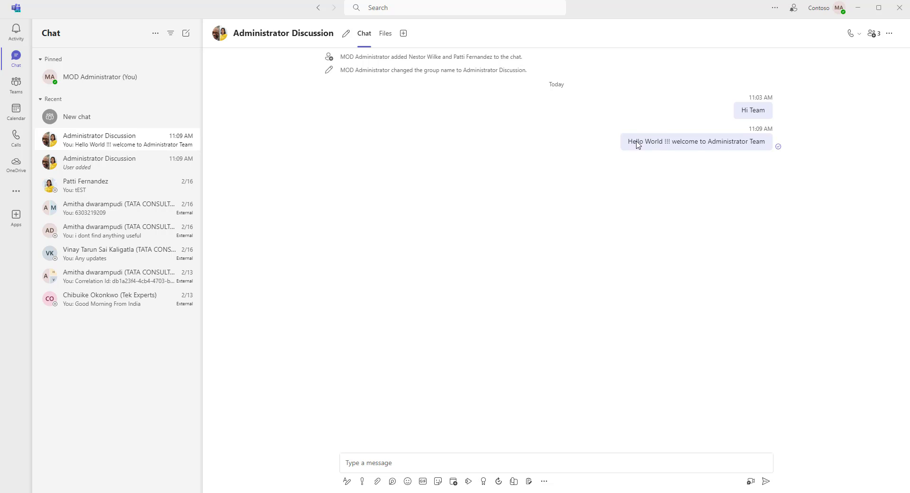
pyautogui.moveTo(630, 143)
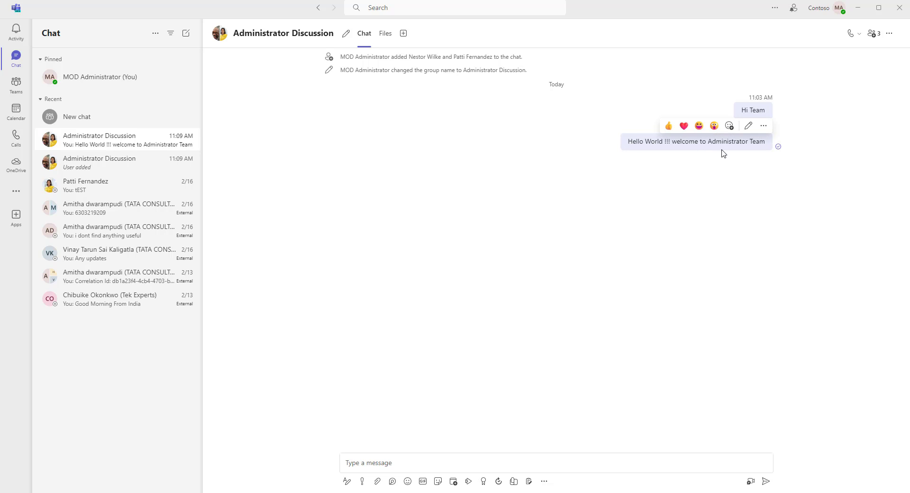
pyautogui.tripleClick(759, 143)
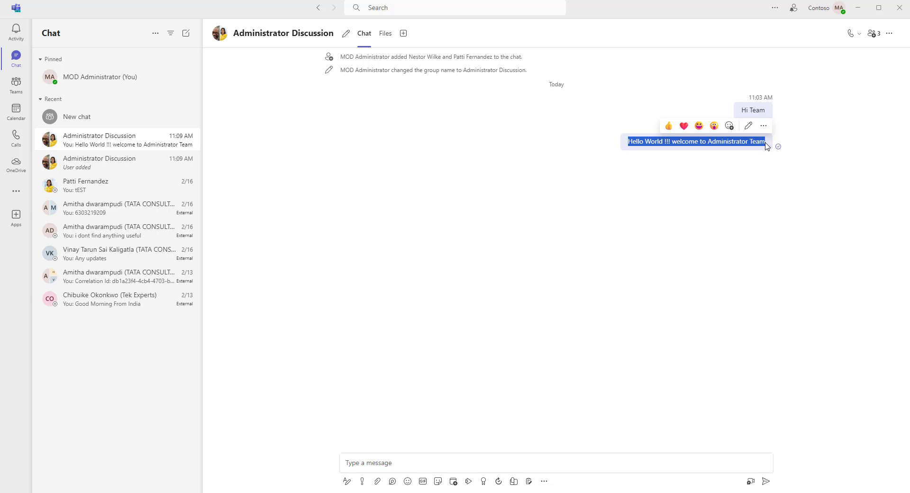
pyautogui.click(757, 178)
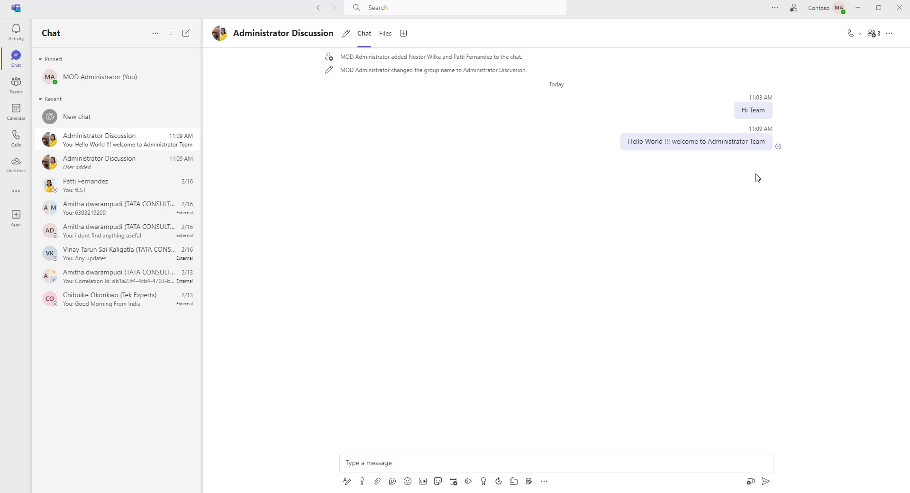
# Step: Switch to Power Automate and examine the properties of the CreateChatResponse flow variable, closing its value window when done
pyautogui.hotkey('alt', 'Tab')
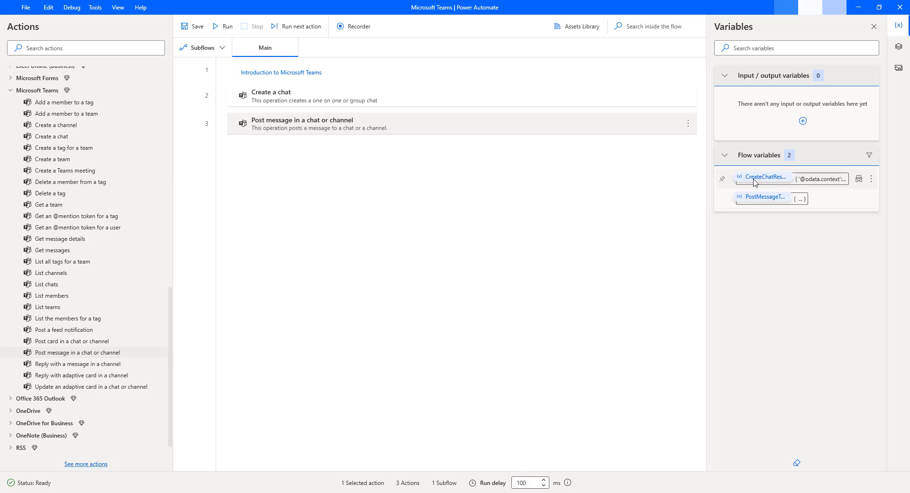
pyautogui.doubleClick(754, 179)
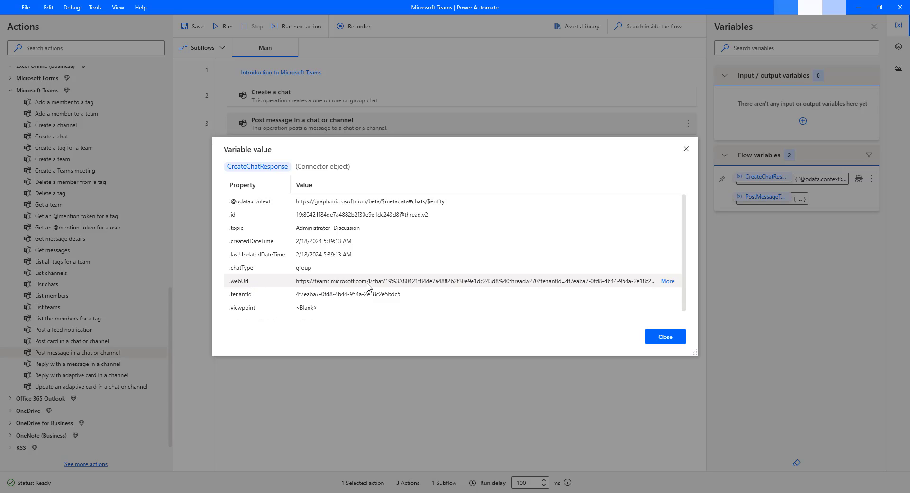
pyautogui.scroll(-1, 274, 302)
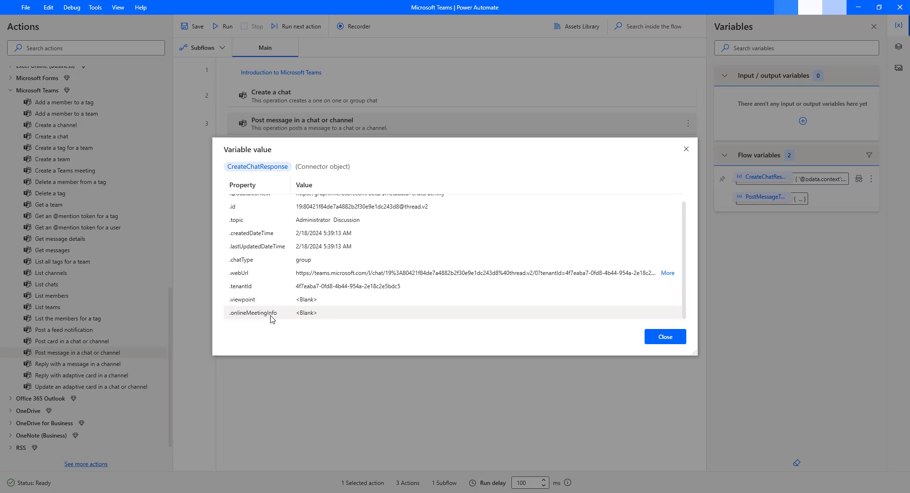
pyautogui.click(672, 340)
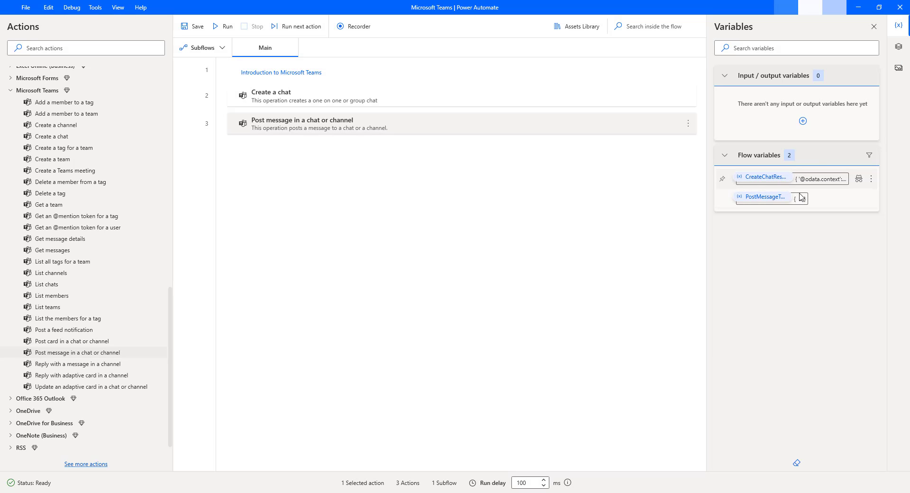
# Step: Examine all properties of the PostMessageToConversationResponse flow variable, including the message body, and close its value window
pyautogui.doubleClick(764, 196)
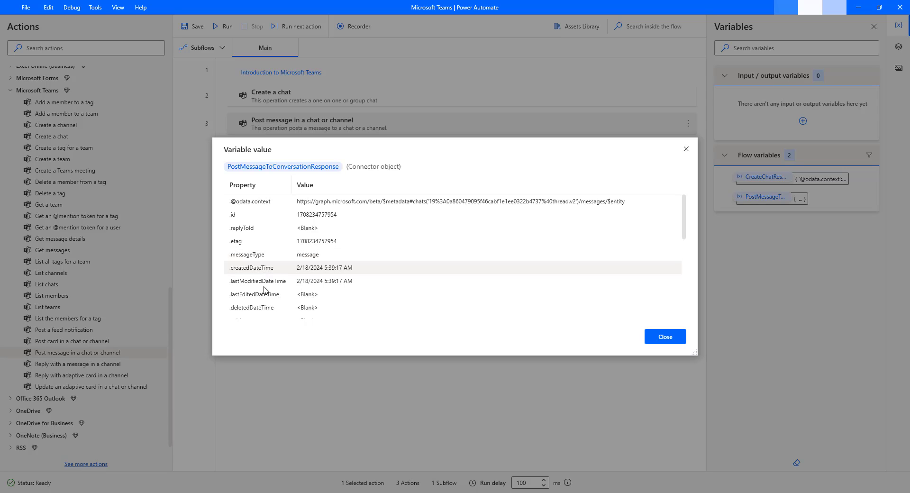
pyautogui.scroll(-4, 265, 293)
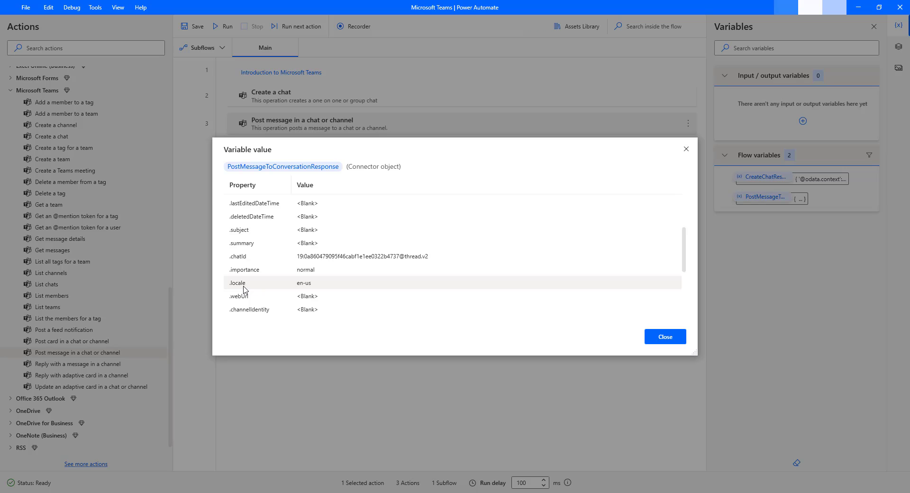
pyautogui.scroll(-1, 244, 288)
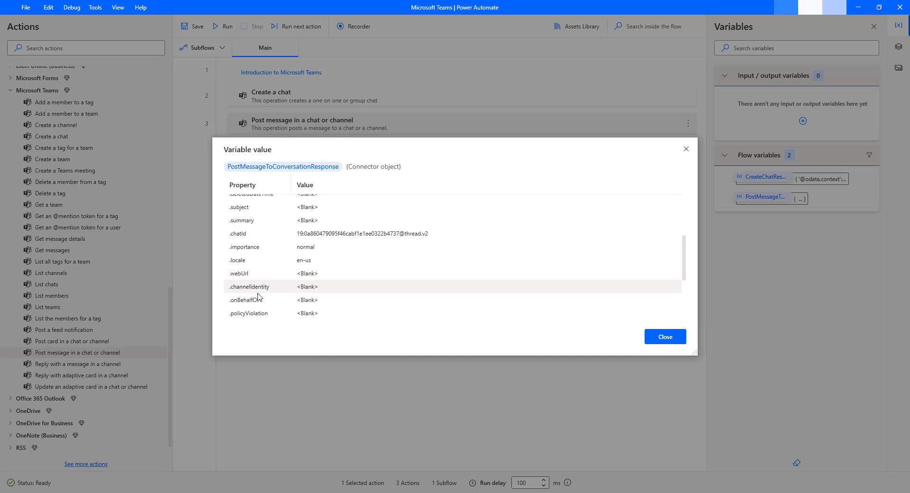
pyautogui.scroll(-2, 260, 315)
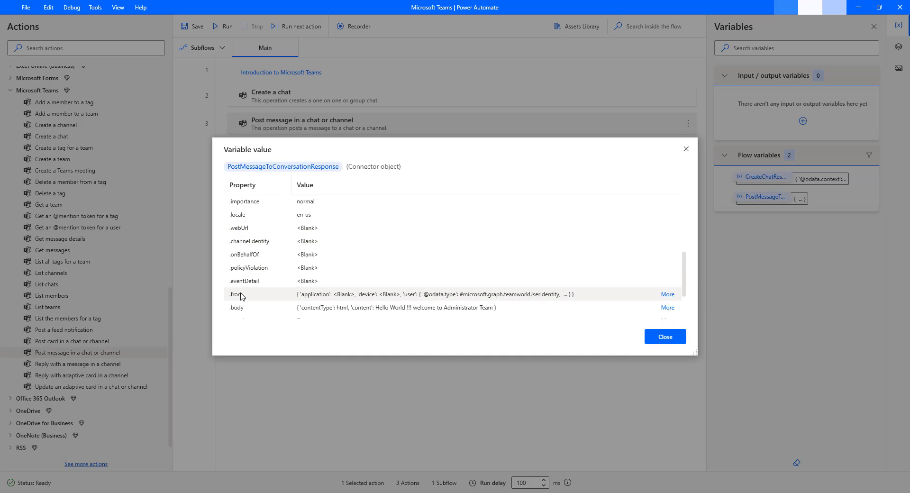
pyautogui.scroll(-2, 251, 313)
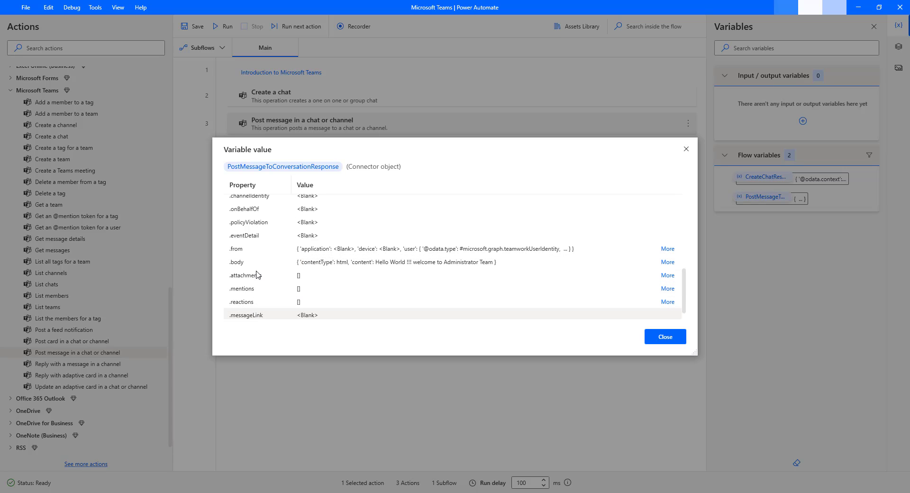
pyautogui.scroll(-1, 260, 265)
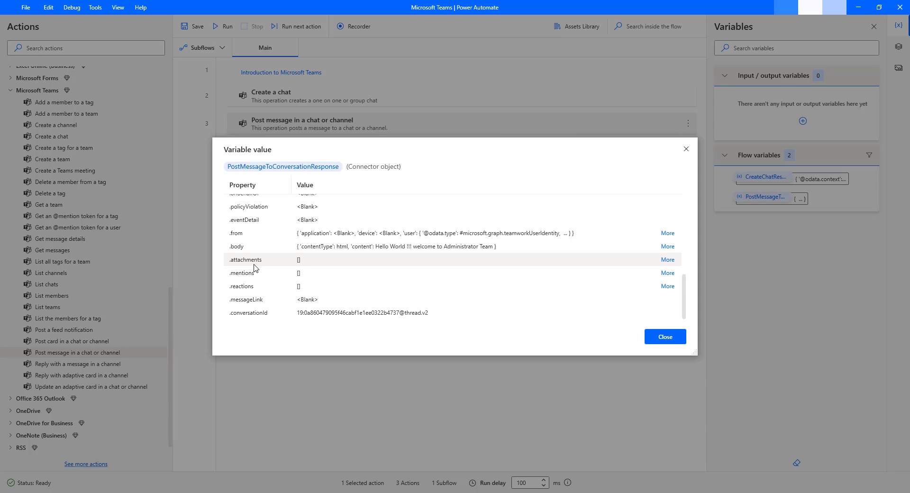
pyautogui.click(665, 338)
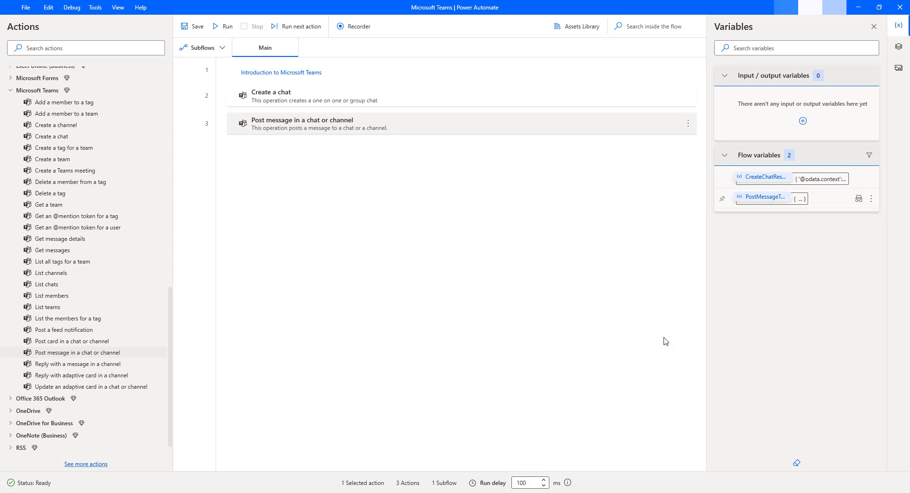